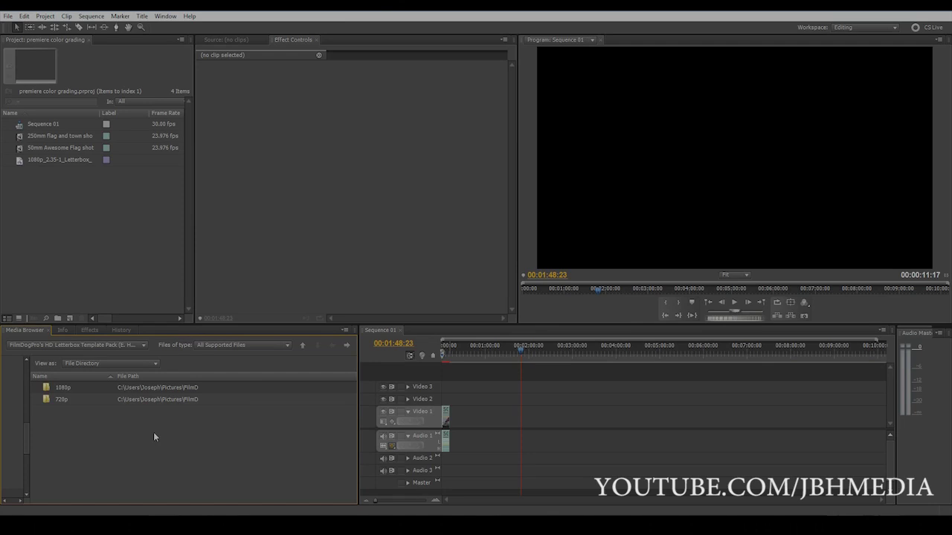
Play Sequence 01 from the start twice to preview the flag-and-steeple shot.
click(448, 357)
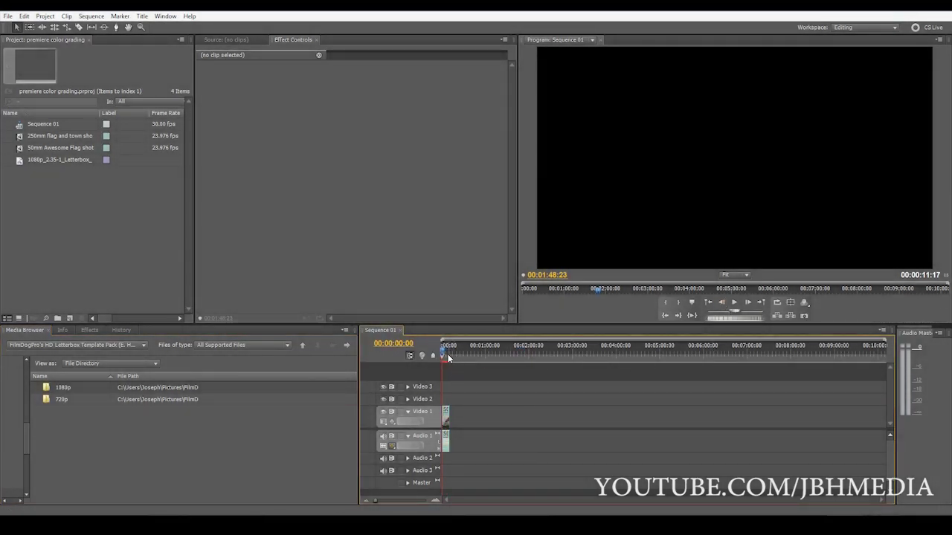
key(space)
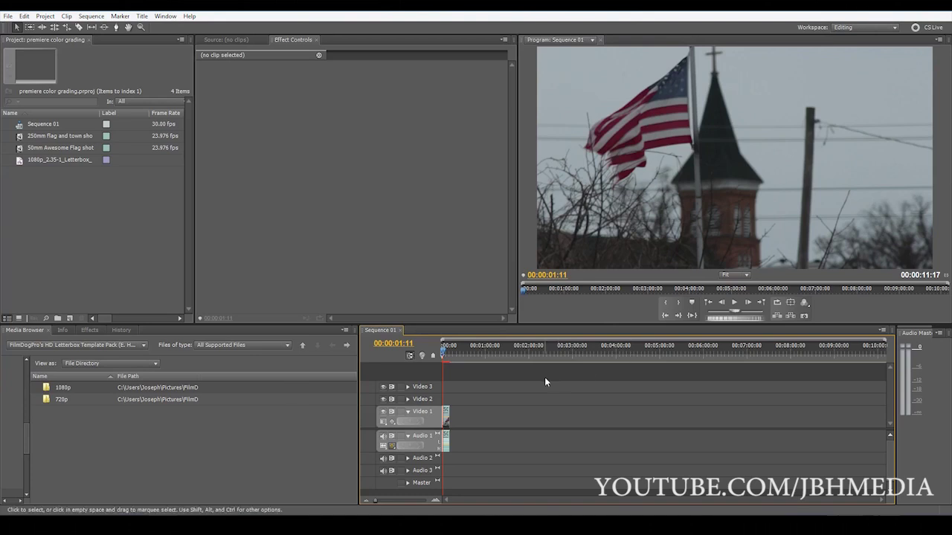
click(445, 354)
key(space)
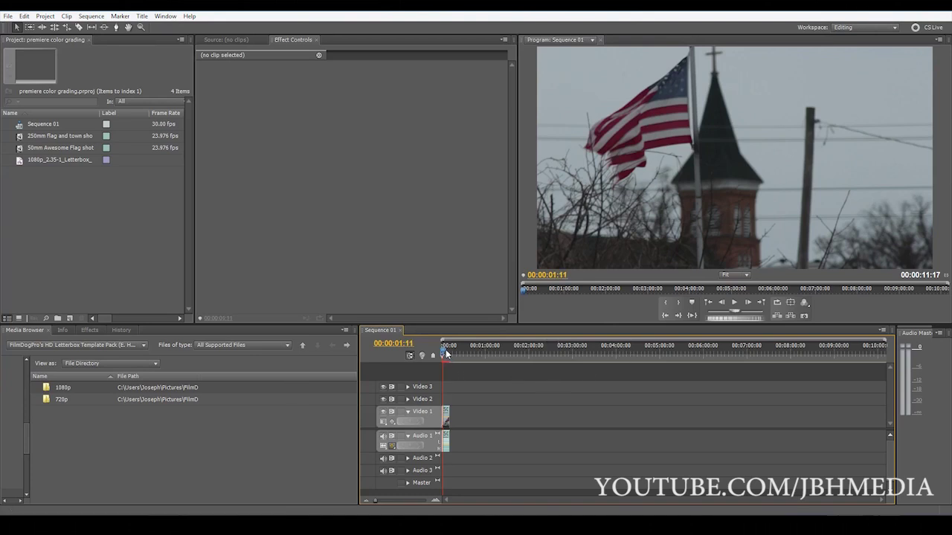
Apply Fast Color Corrector from Video Effects > Color Correction to the flag clip on Video 1.
key(shift+7)
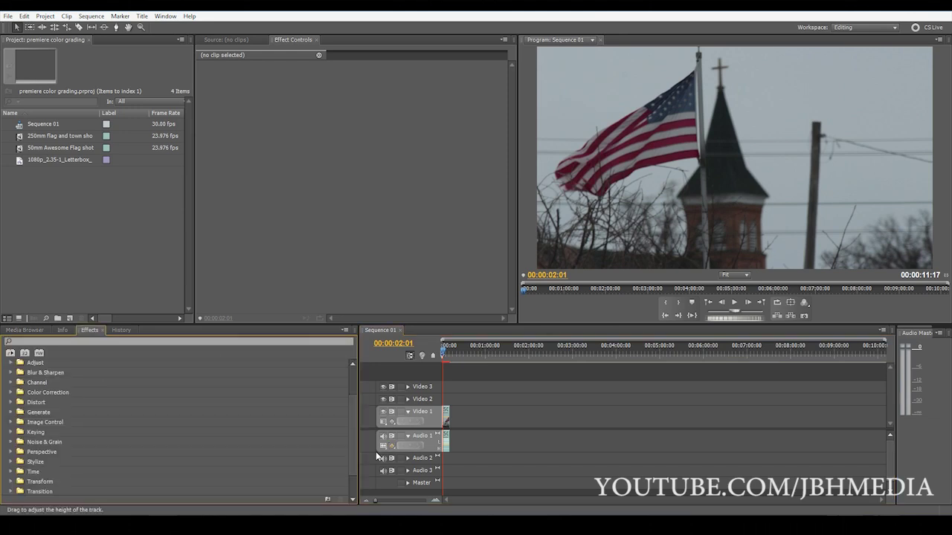
scroll(351, 446, up, 2)
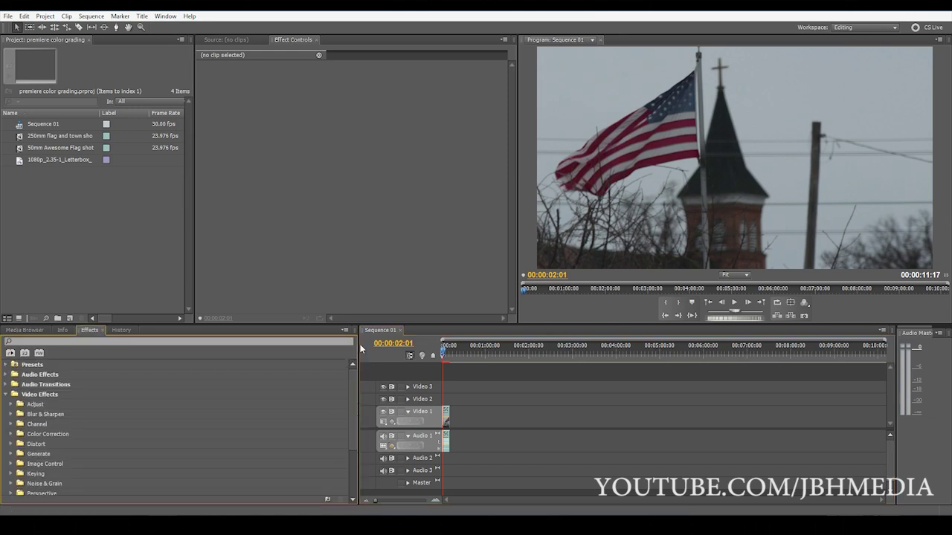
click(10, 433)
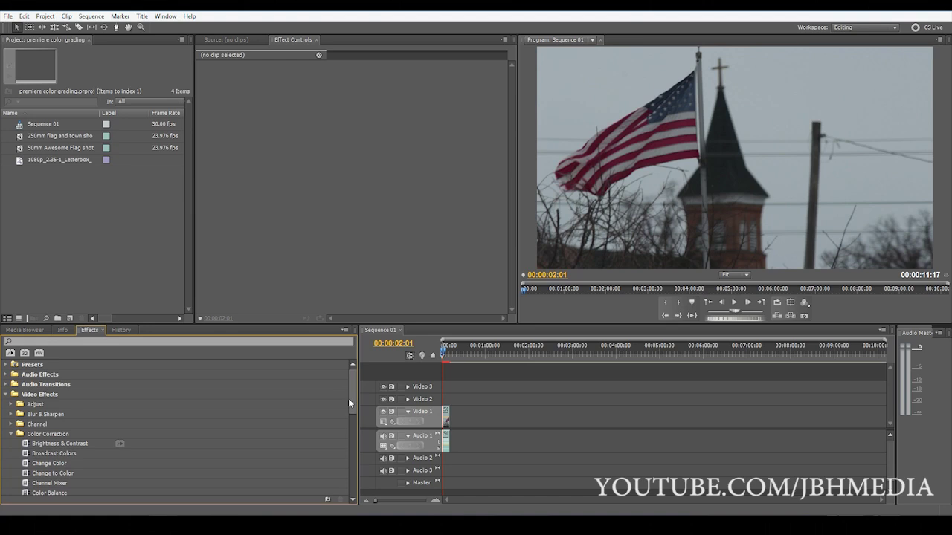
drag(350, 402, 356, 425)
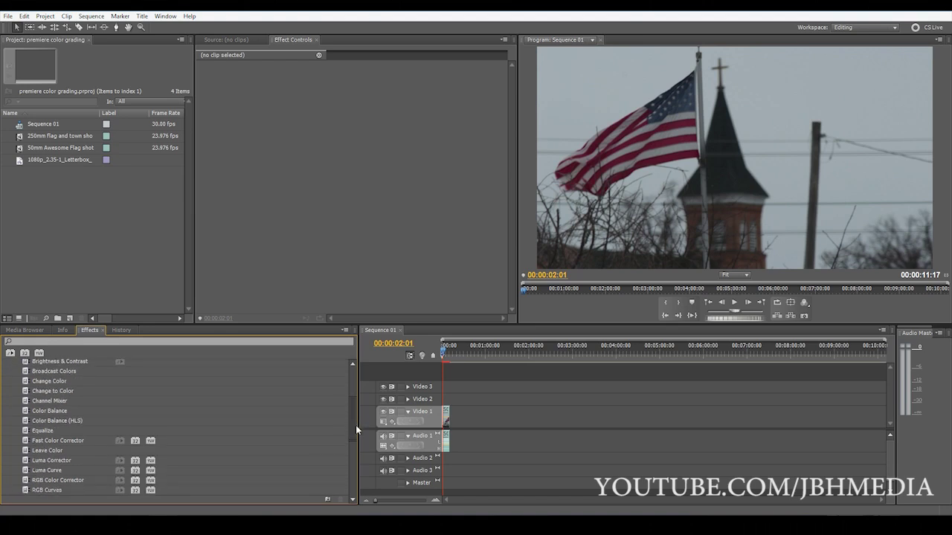
scroll(59, 468, down, 1)
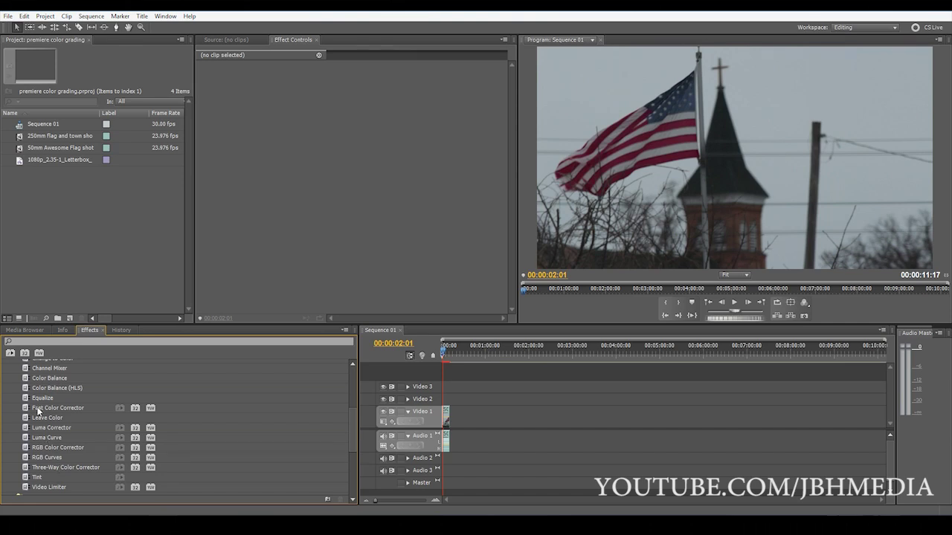
drag(37, 412, 444, 412)
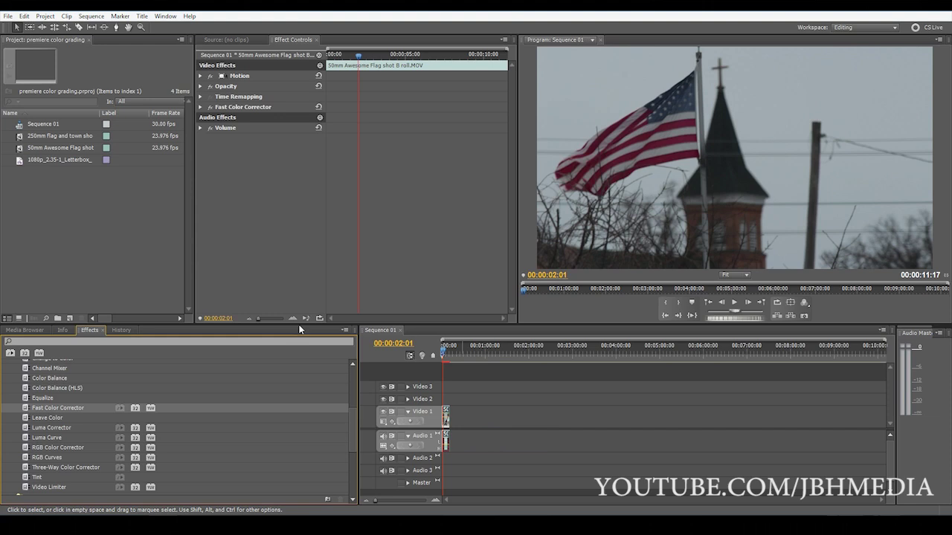
scroll(354, 416, up, 5)
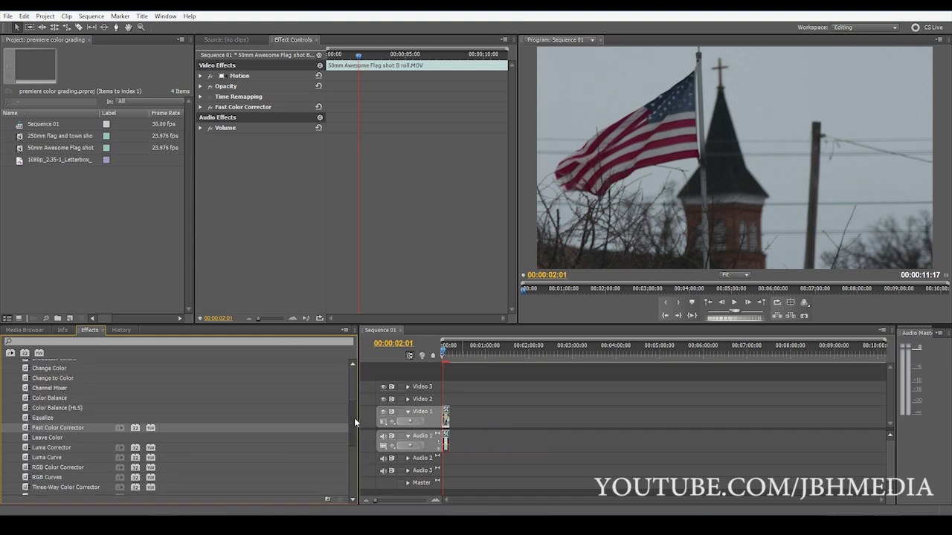
scroll(354, 416, down, 1)
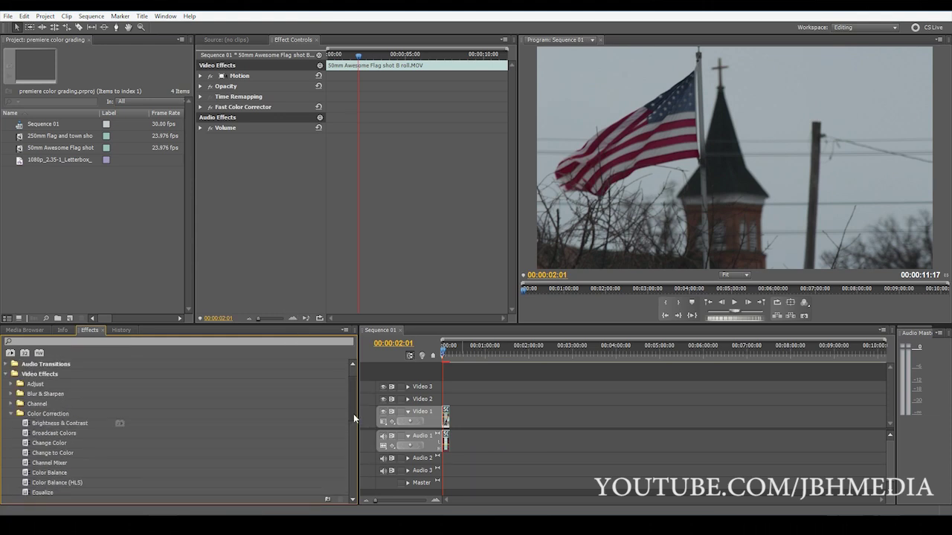
scroll(353, 417, down, 7)
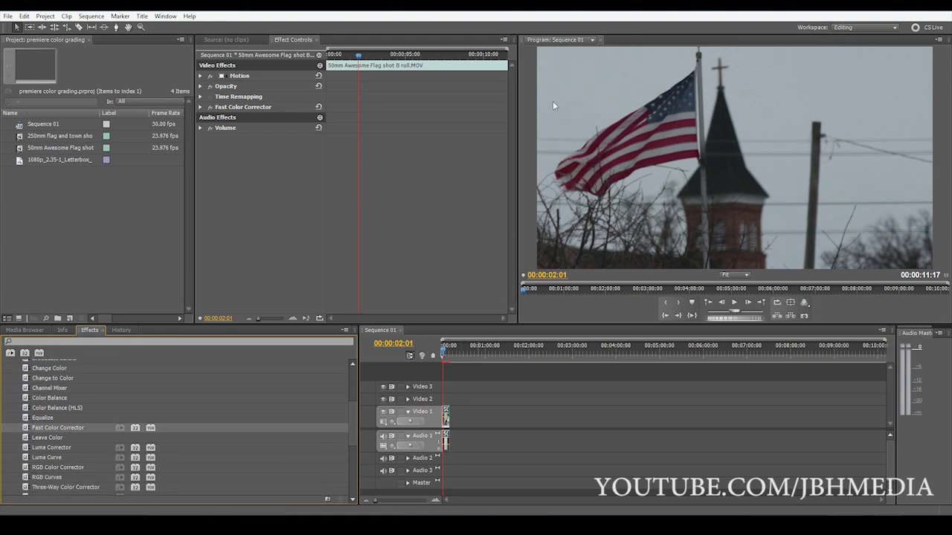
Expand Fast Color Corrector and try swinging the Hue Balance wheel toward cooler tones.
click(200, 108)
scroll(483, 163, down, 2)
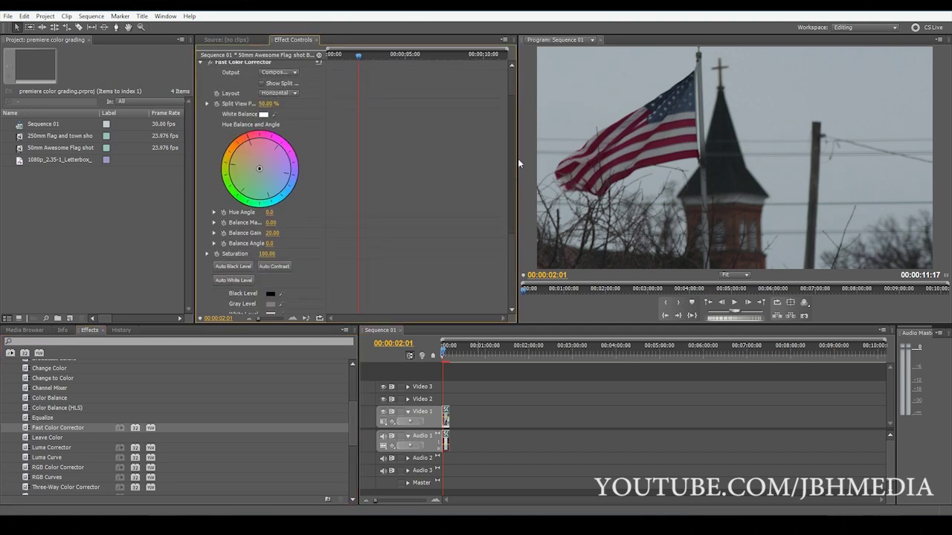
drag(517, 166, 510, 131)
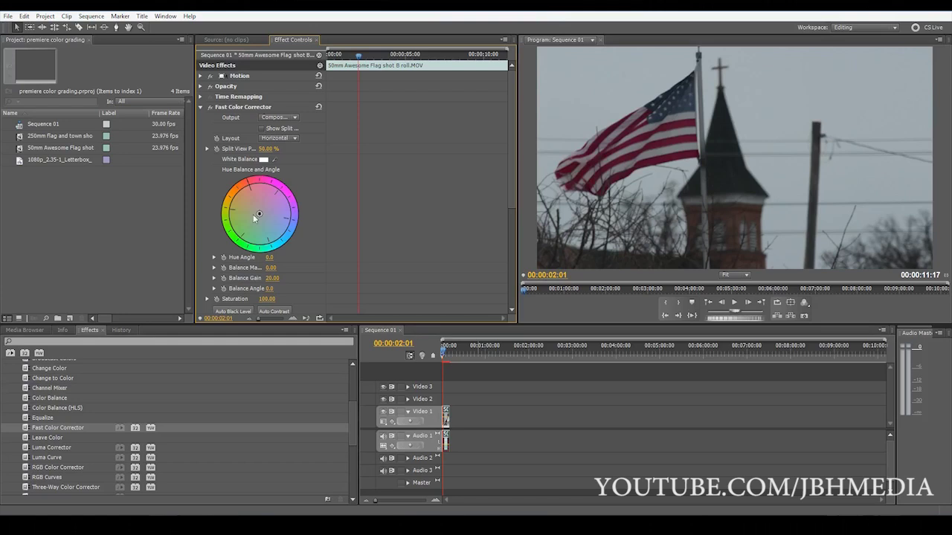
drag(260, 216, 237, 196)
drag(159, 145, 259, 216)
Reset the effect and push hue balance toward orange: magnitude 100, angle -136.4°.
click(318, 107)
drag(258, 216, 238, 197)
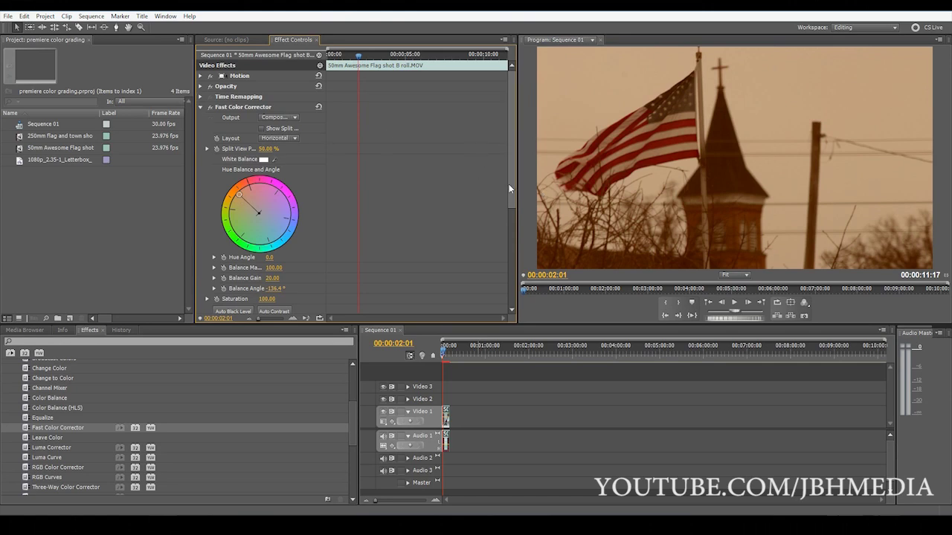
drag(512, 178, 509, 260)
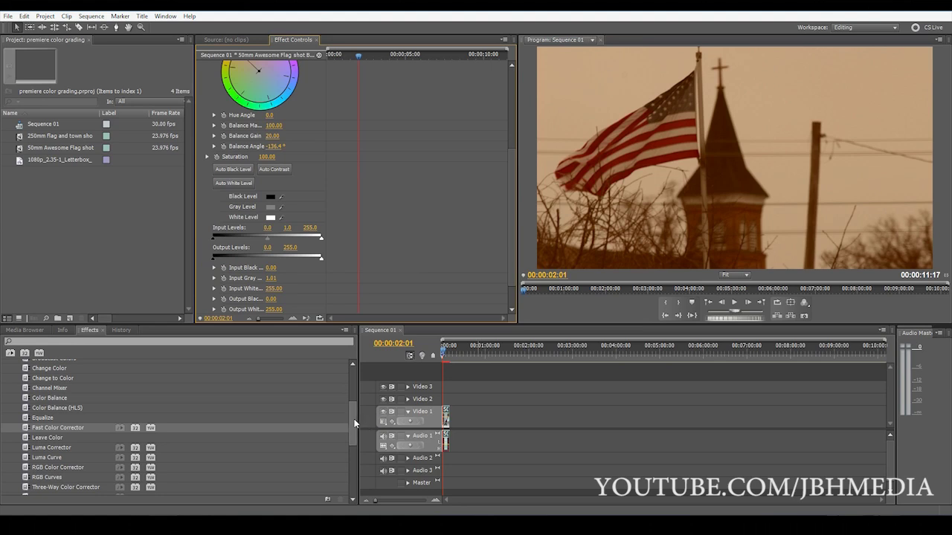
drag(354, 419, 353, 425)
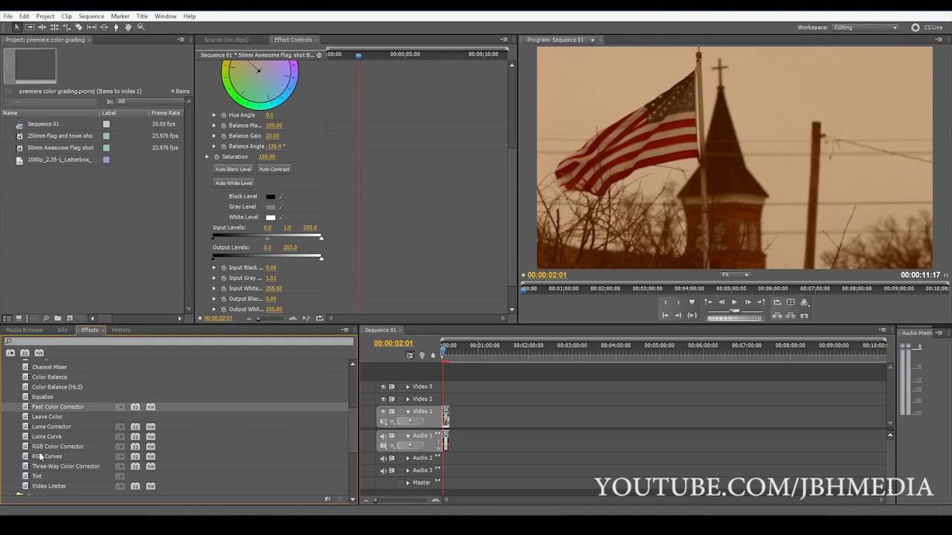
drag(36, 459, 447, 418)
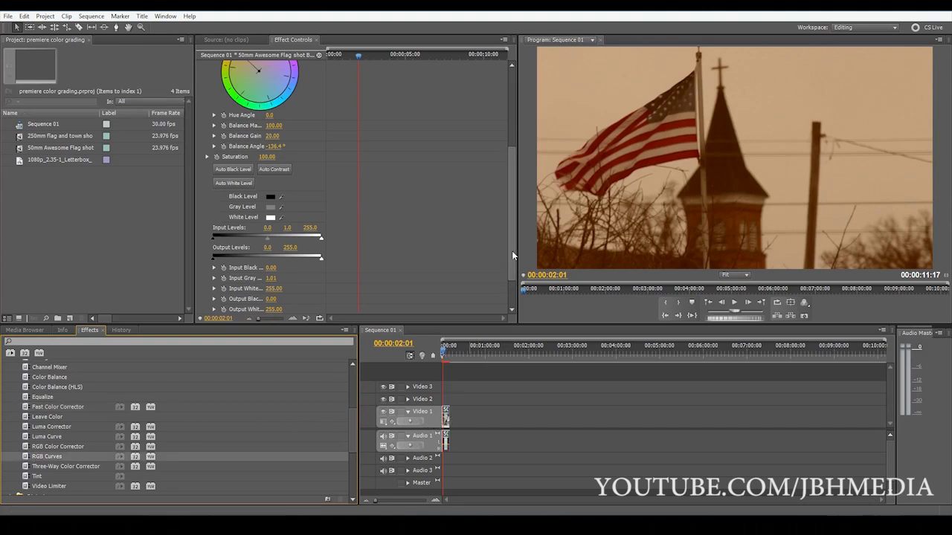
drag(511, 251, 510, 294)
click(201, 276)
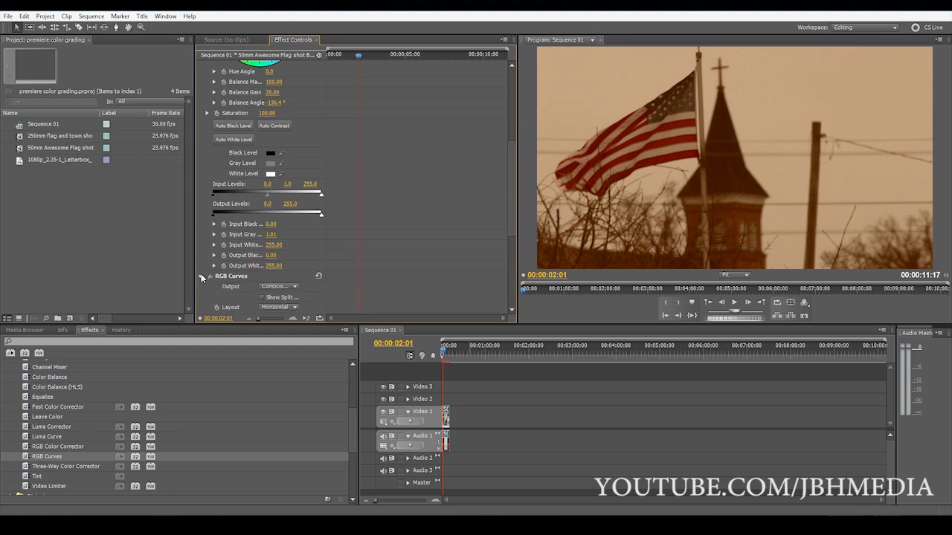
drag(509, 222, 510, 237)
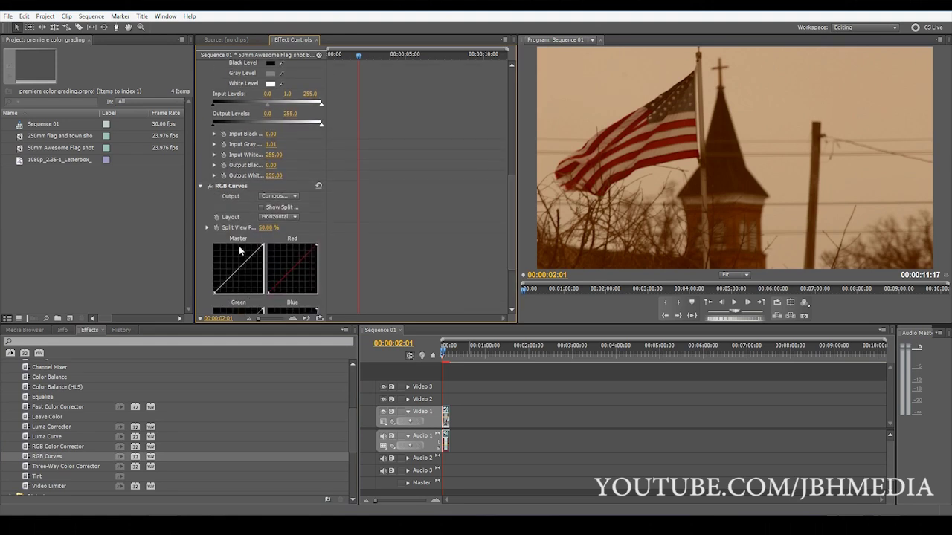
drag(248, 259, 229, 278)
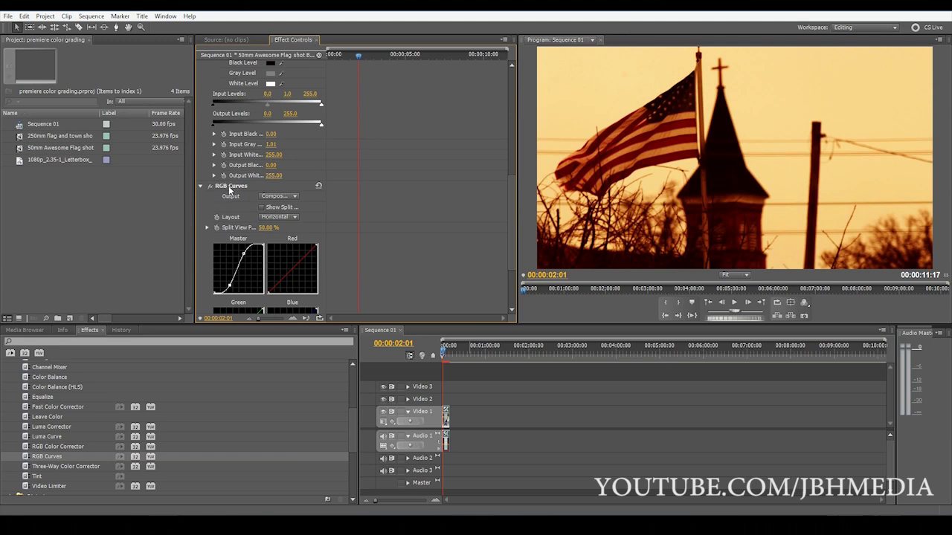
click(230, 189)
key(Delete)
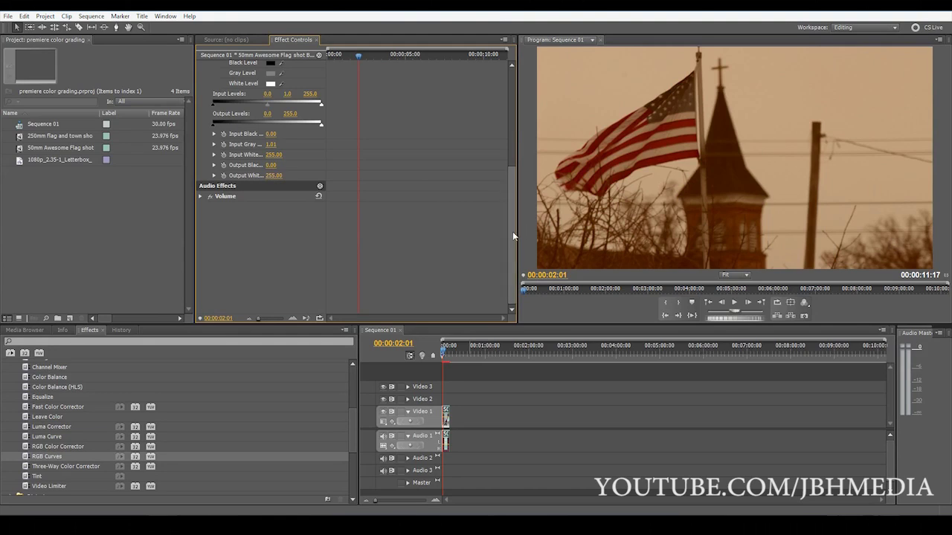
Set the input black level to 28.0 by sampling the image with the Black Level eyedropper.
scroll(513, 228, up, 3)
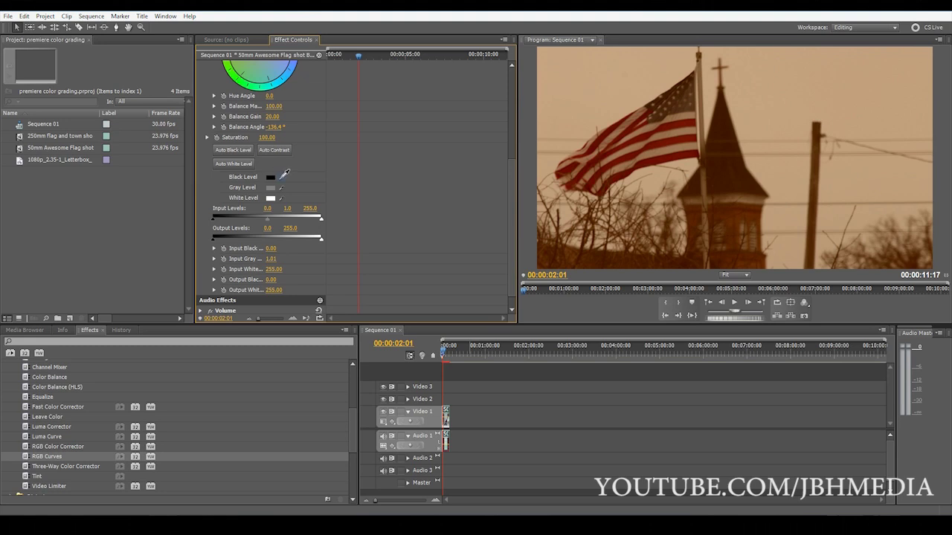
drag(283, 174, 623, 191)
drag(594, 267, 580, 251)
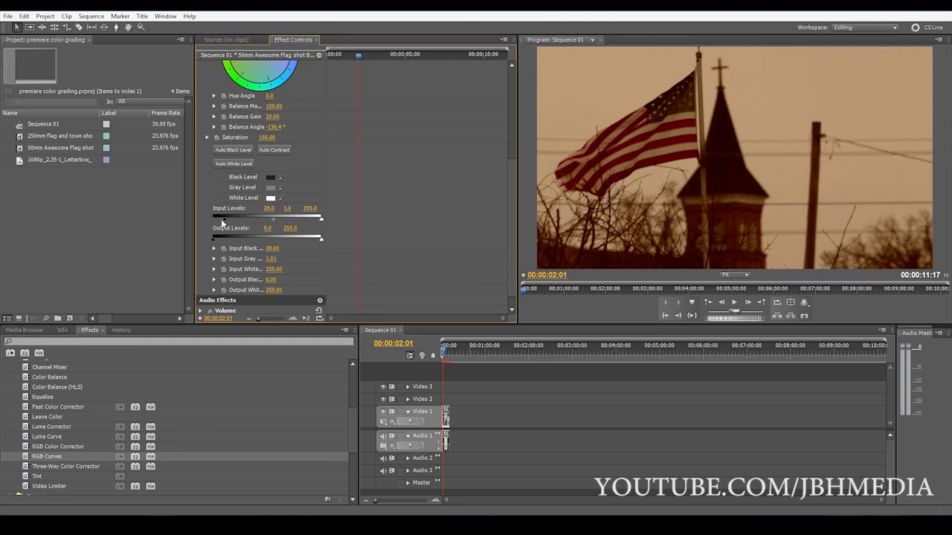
Sample the white point from the image, then raise the white input level slightly.
click(286, 195)
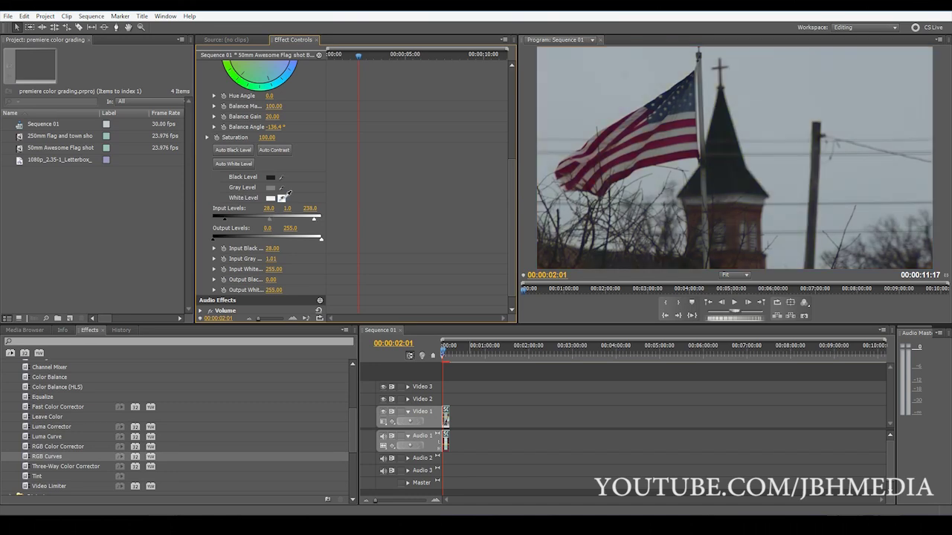
click(944, 65)
click(684, 119)
click(680, 119)
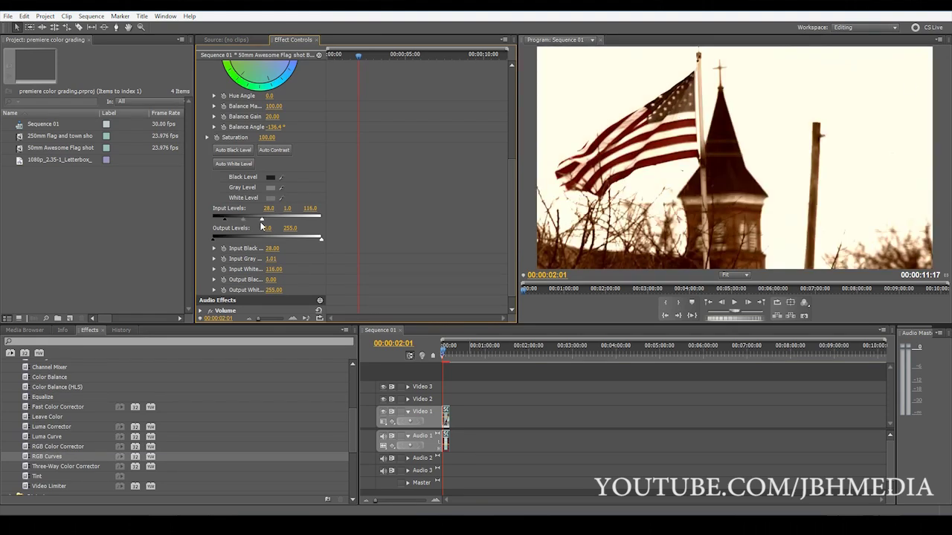
drag(282, 192, 819, 80)
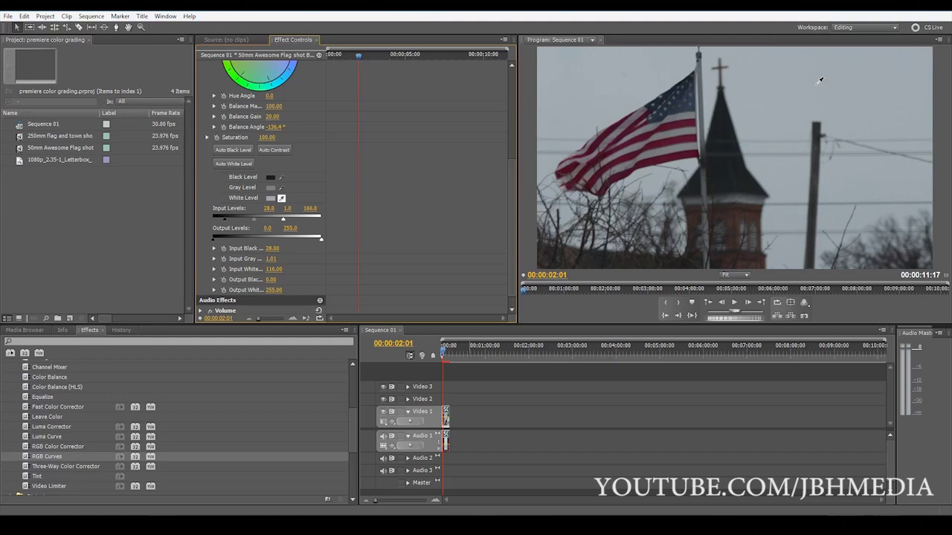
drag(820, 80, 872, 99)
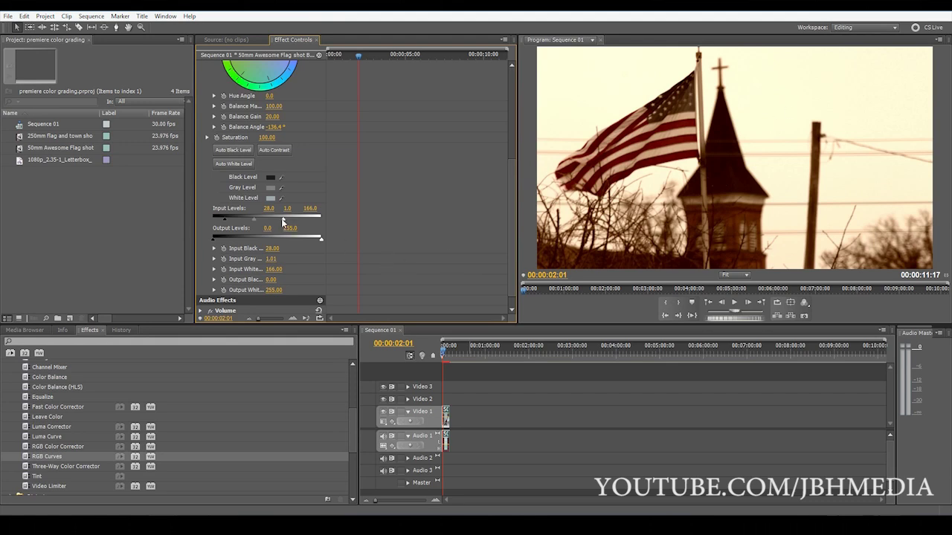
drag(284, 224, 298, 223)
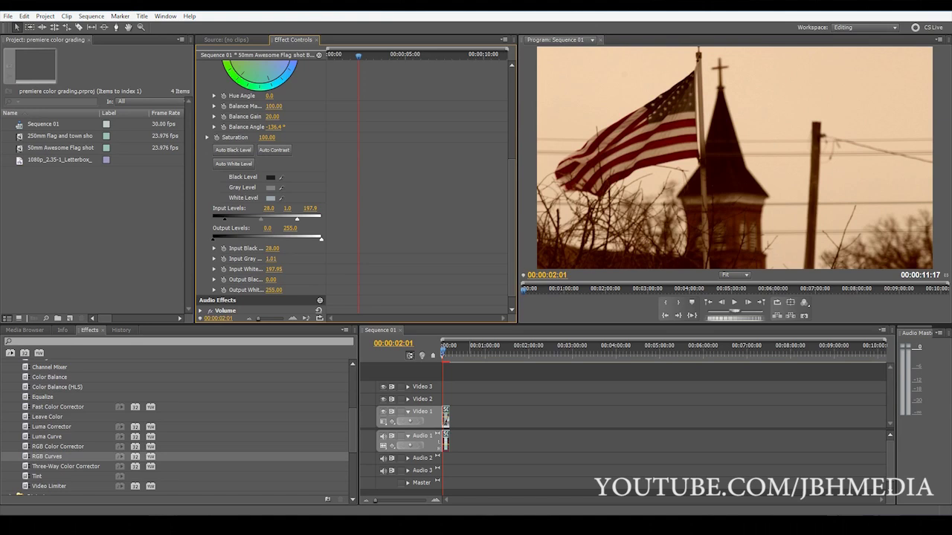
Open a floating Reference Monitor showing the waveform scope from the Window menu.
click(165, 16)
key(Escape)
click(165, 16)
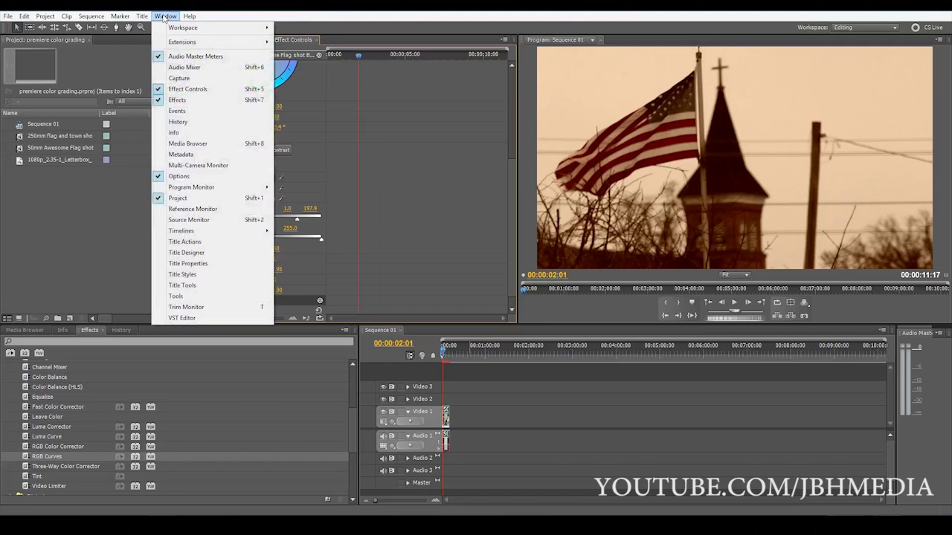
click(178, 209)
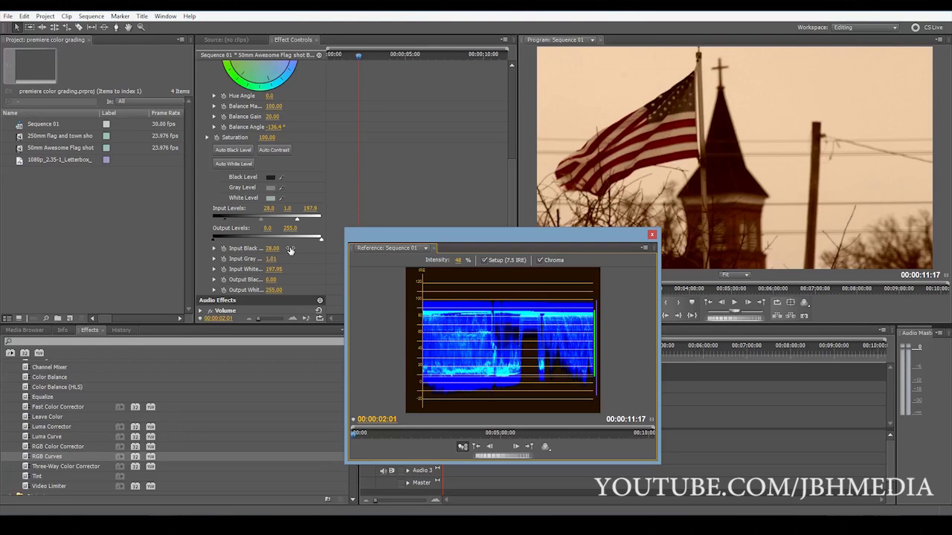
Lower the Input Levels black slider to 21.0 and close the Reference Monitor.
drag(225, 219, 218, 225)
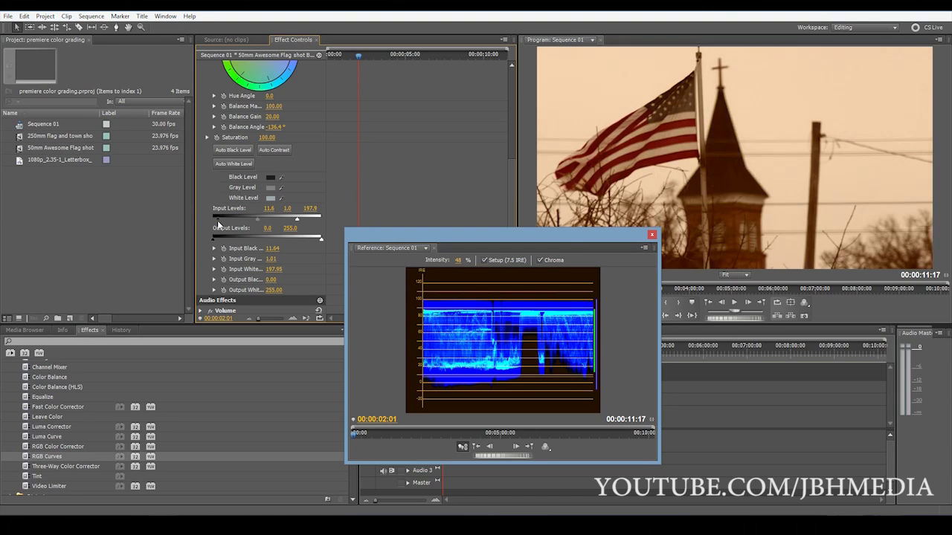
drag(219, 217, 219, 217)
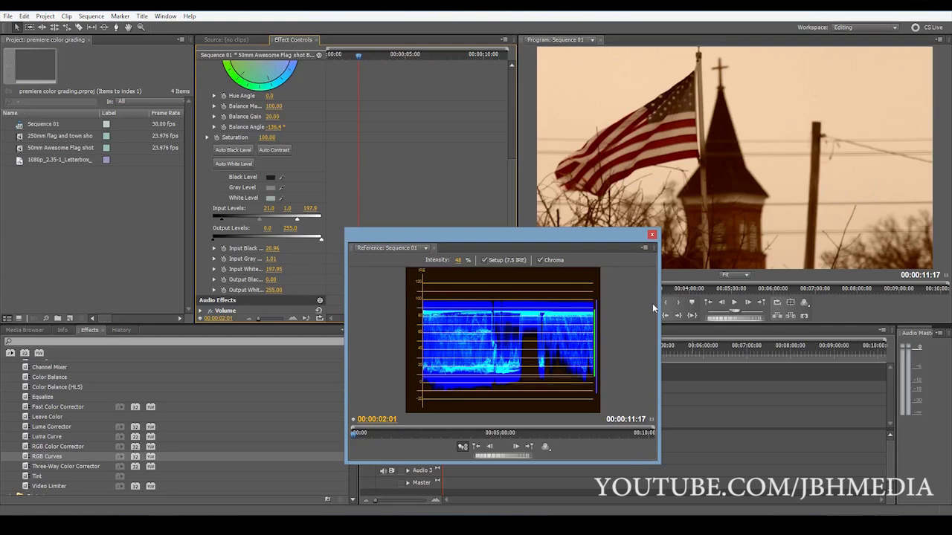
click(652, 235)
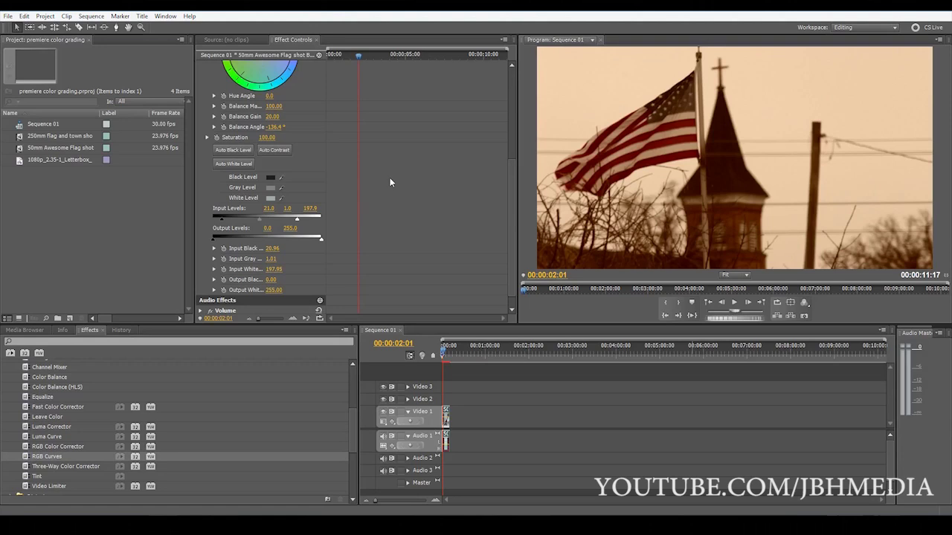
scroll(500, 163, up, 5)
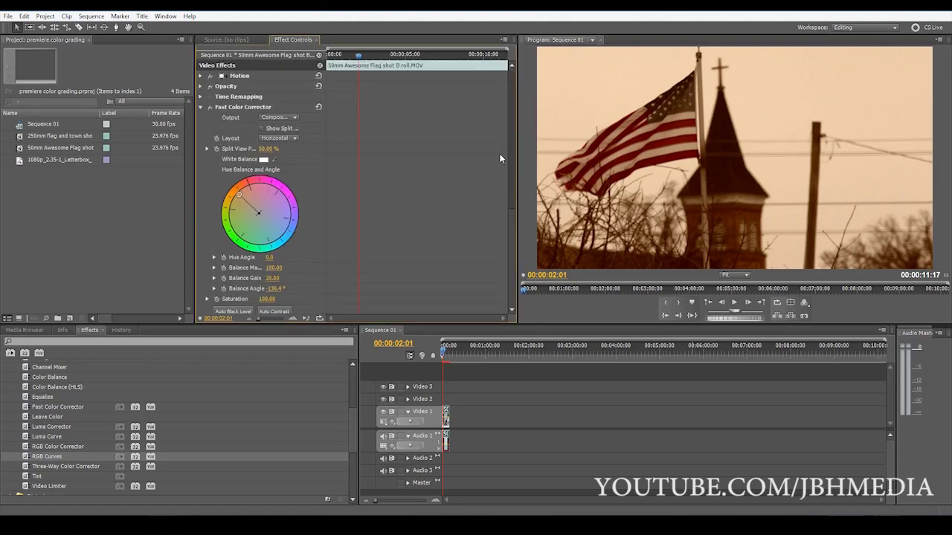
click(211, 107)
click(212, 107)
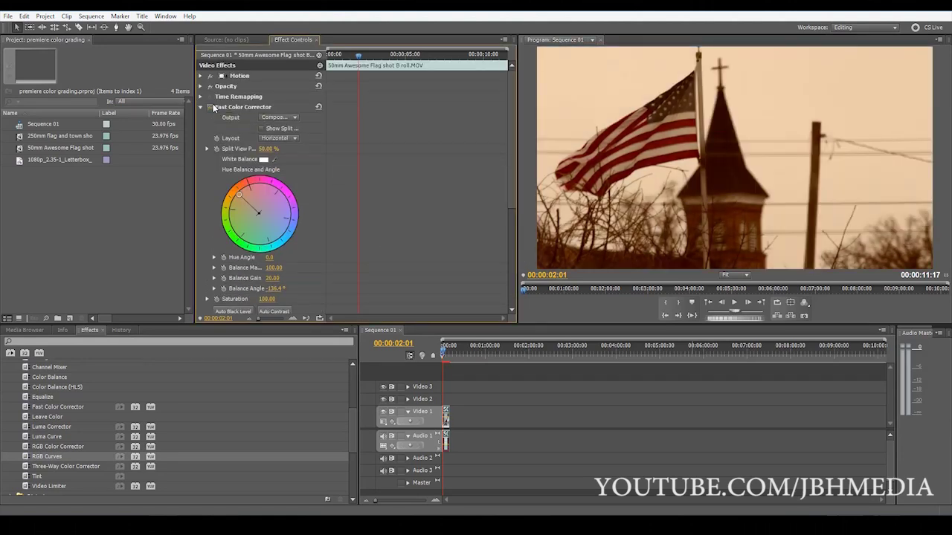
click(211, 107)
click(213, 108)
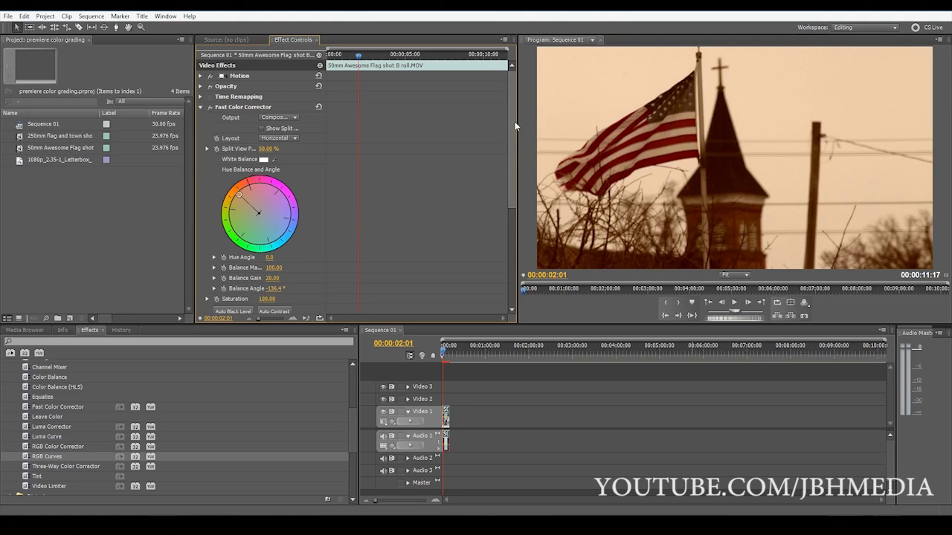
scroll(509, 171, down, 2)
scroll(508, 172, down, 2)
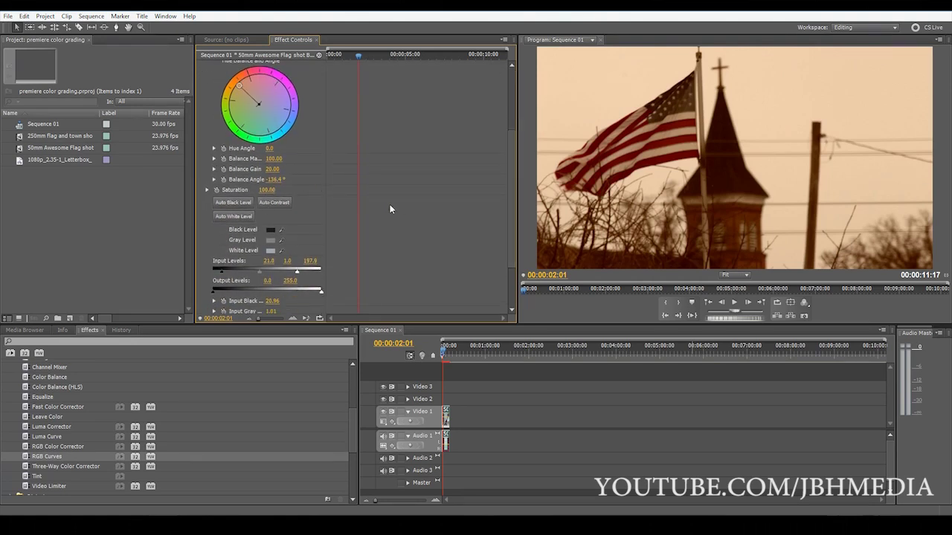
scroll(513, 223, down, 1)
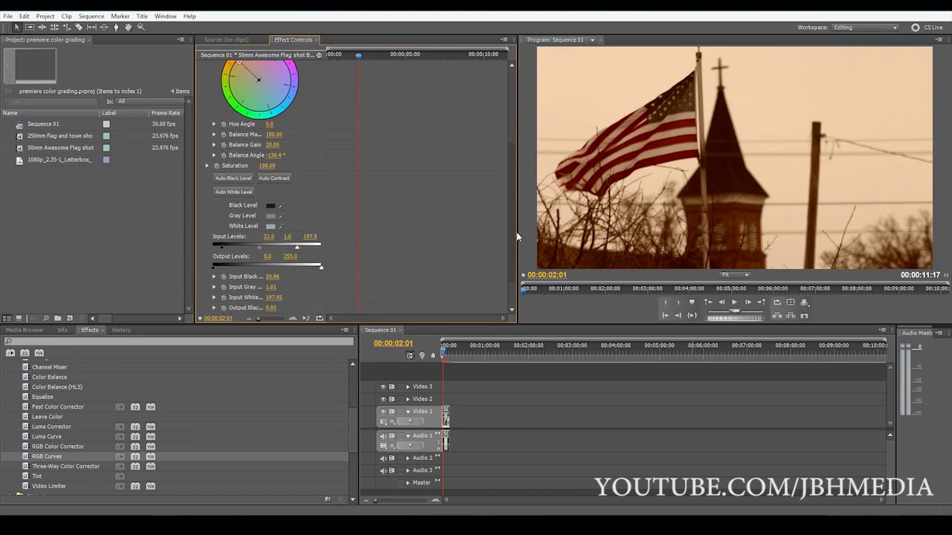
scroll(519, 236, up, 1)
Try Saturation values 200 and 150, then settle Fast Color Corrector saturation at 50.
click(268, 181)
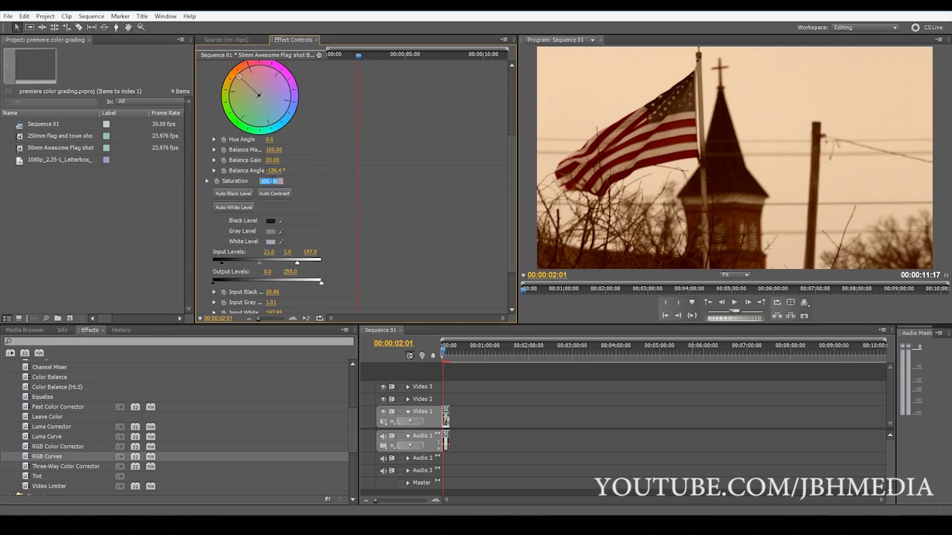
text(200)
key(Return)
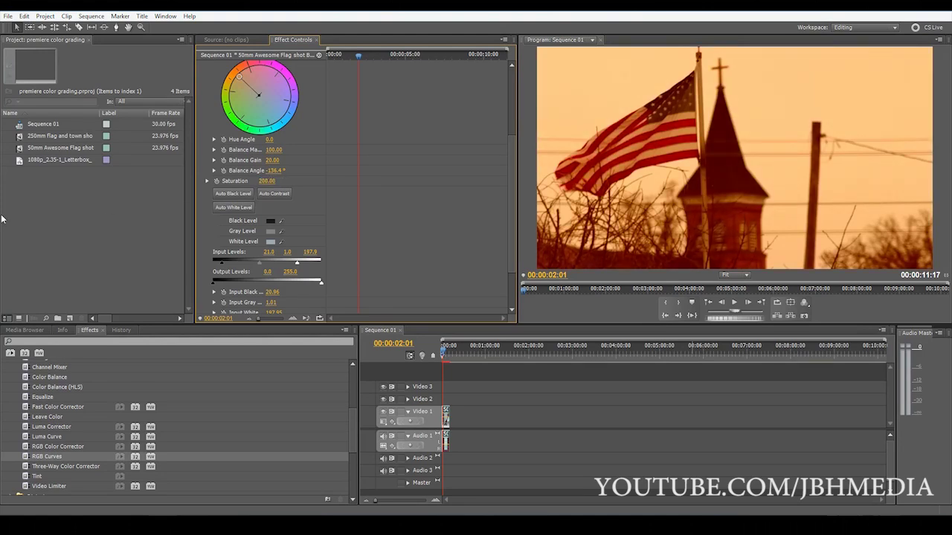
click(267, 181)
text(150)
key(Return)
click(272, 181)
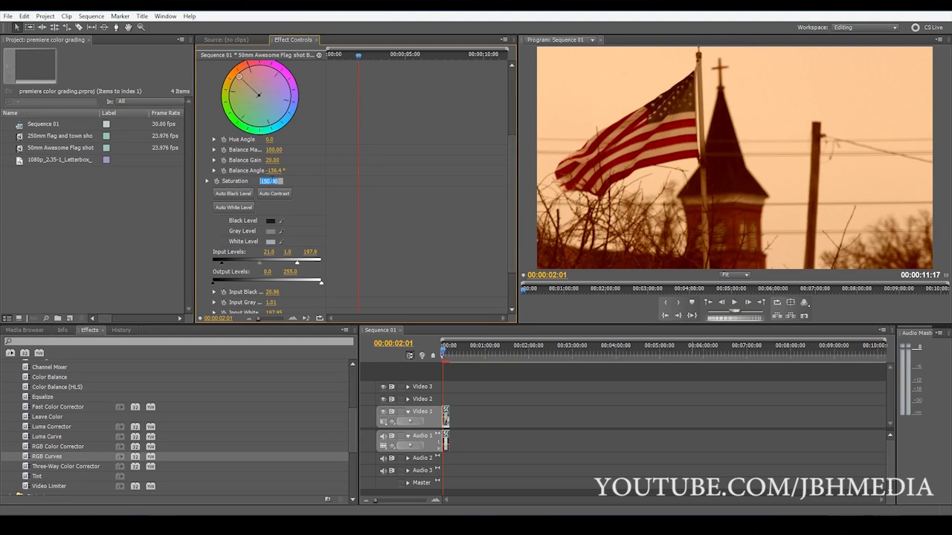
text(50)
key(Return)
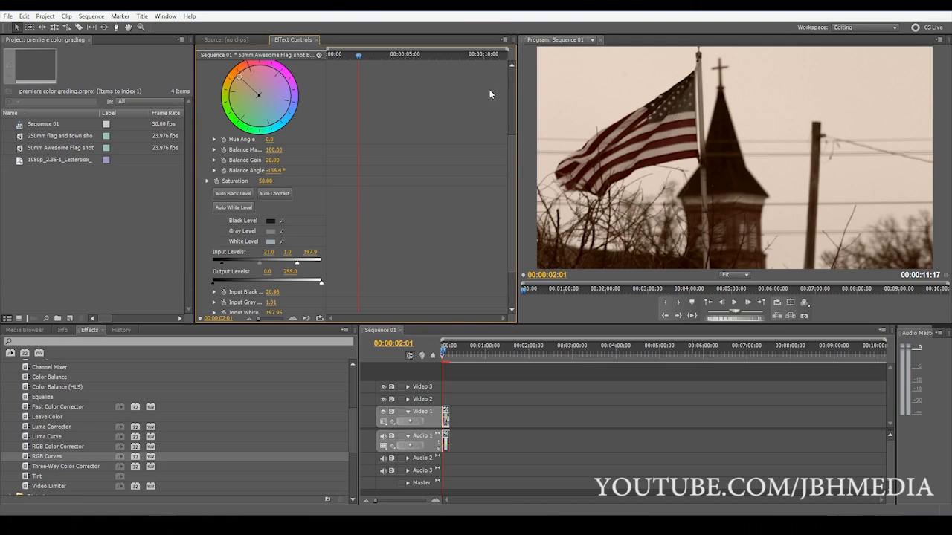
drag(512, 194, 511, 111)
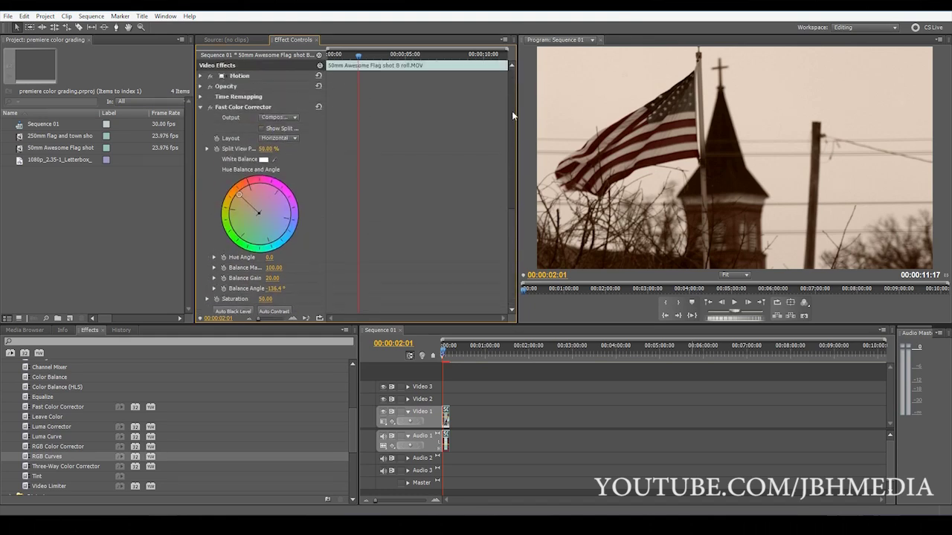
Collapse the Fast Color Corrector settings and the Color Correction and Video Effects folders.
click(200, 108)
click(200, 107)
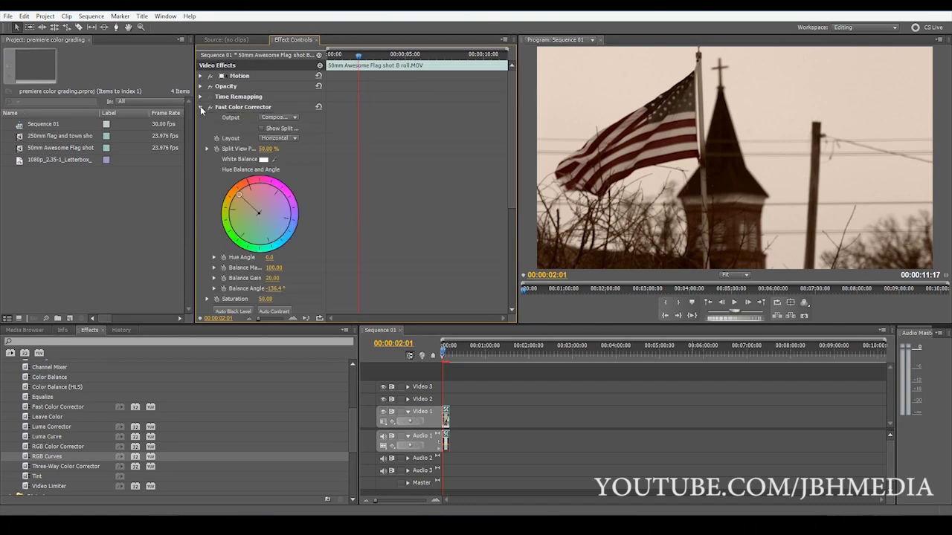
click(200, 107)
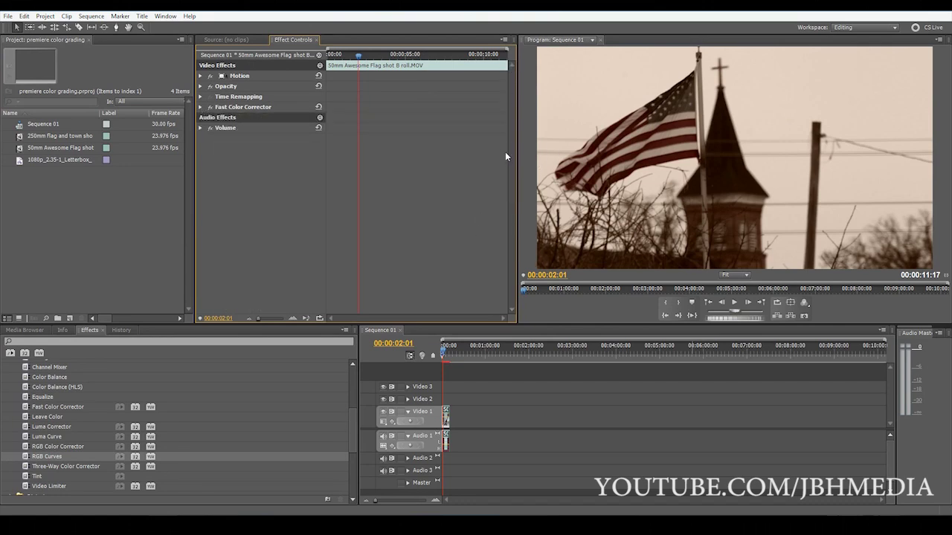
click(46, 467)
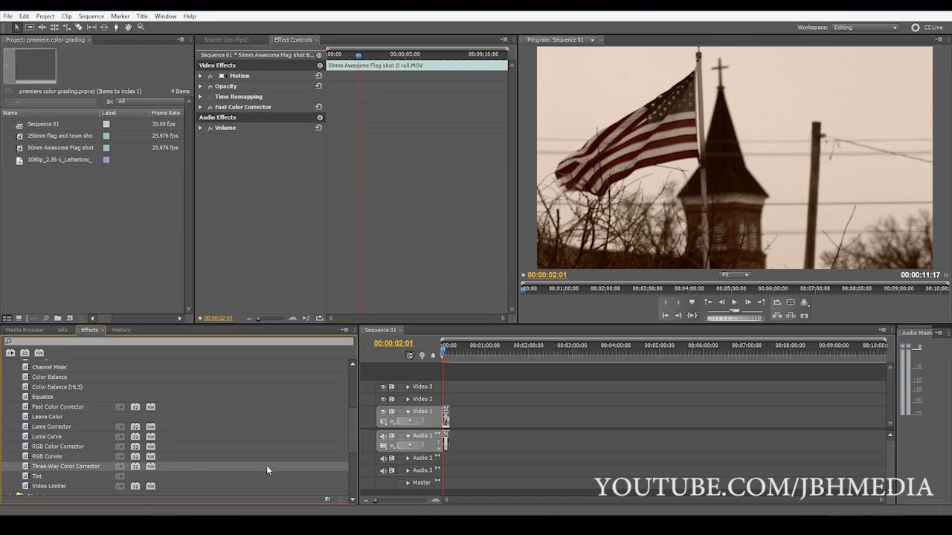
drag(351, 421, 354, 383)
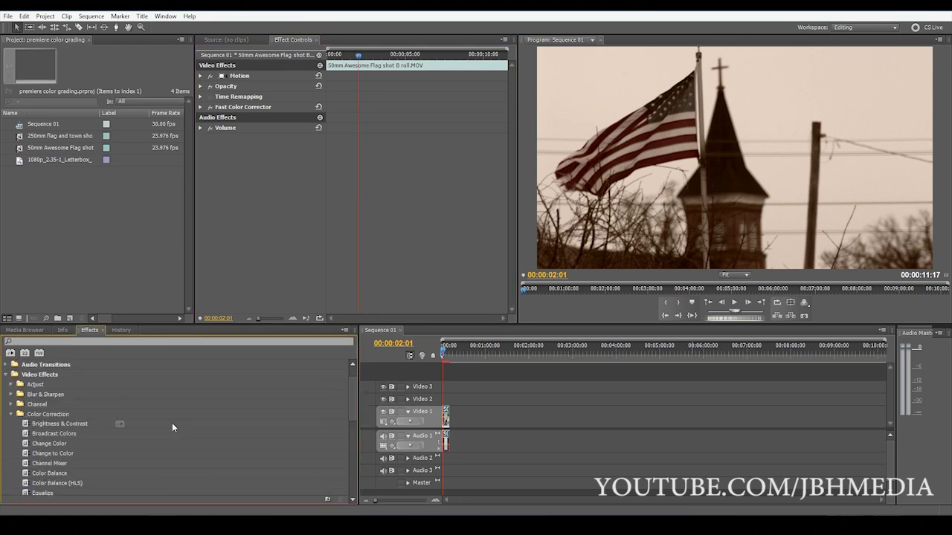
click(11, 414)
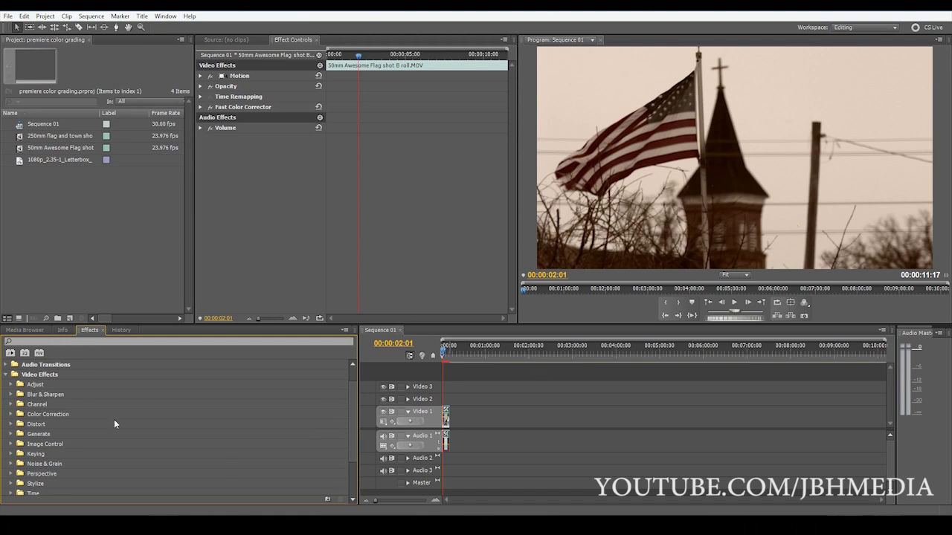
click(6, 375)
Place 1080p_2.35-1_Letterbox_Template.png on Video 2 above the flag clip and preview playback.
click(31, 329)
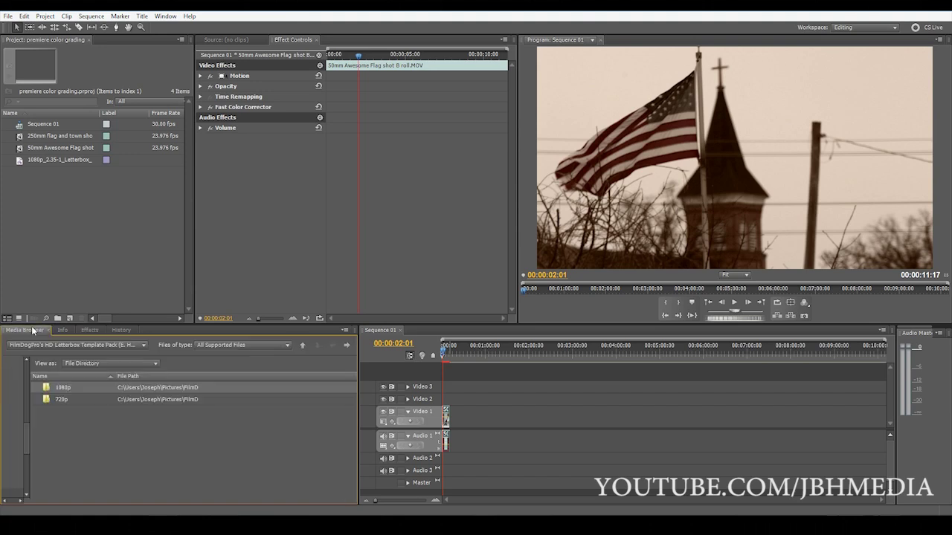
drag(24, 162, 444, 408)
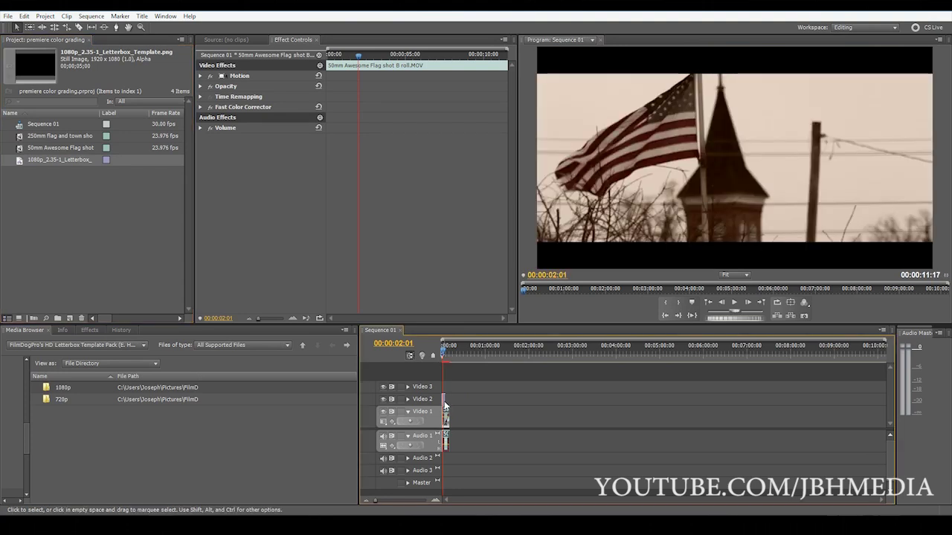
click(445, 400)
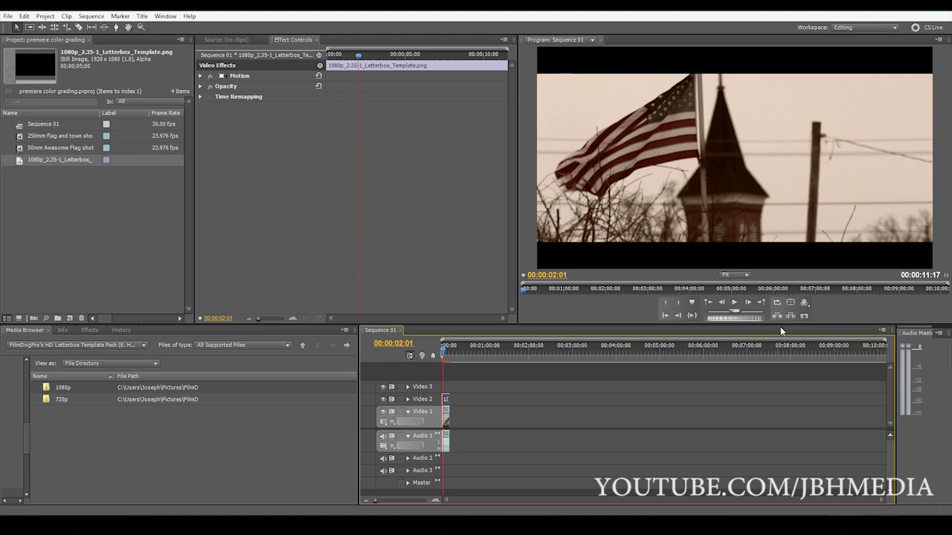
click(735, 304)
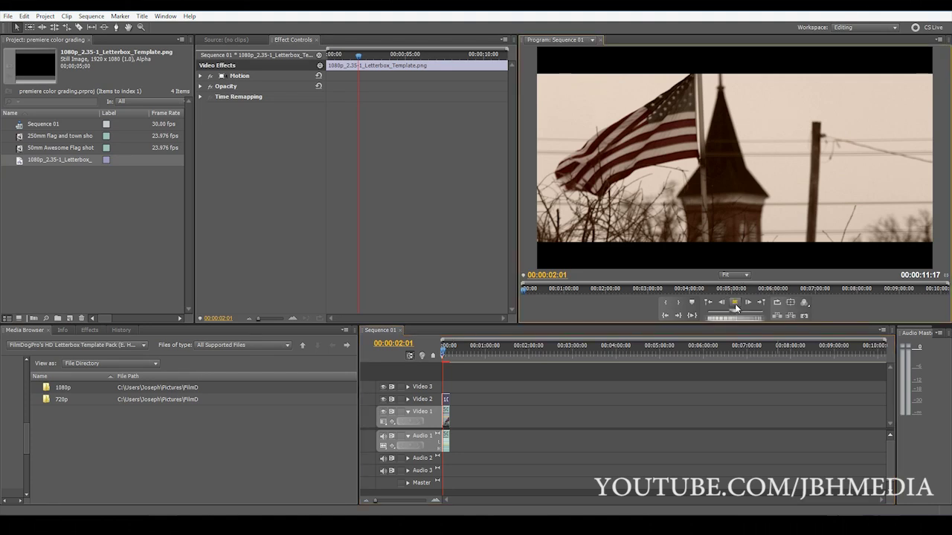
click(735, 304)
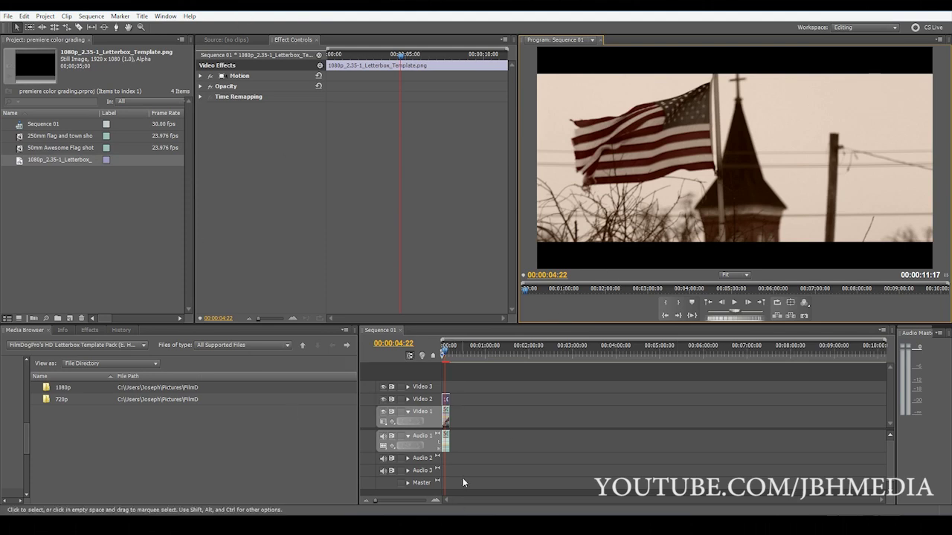
Compare the grade by toggling Fast Color Corrector off and on, then switch off Video 2 output.
click(445, 417)
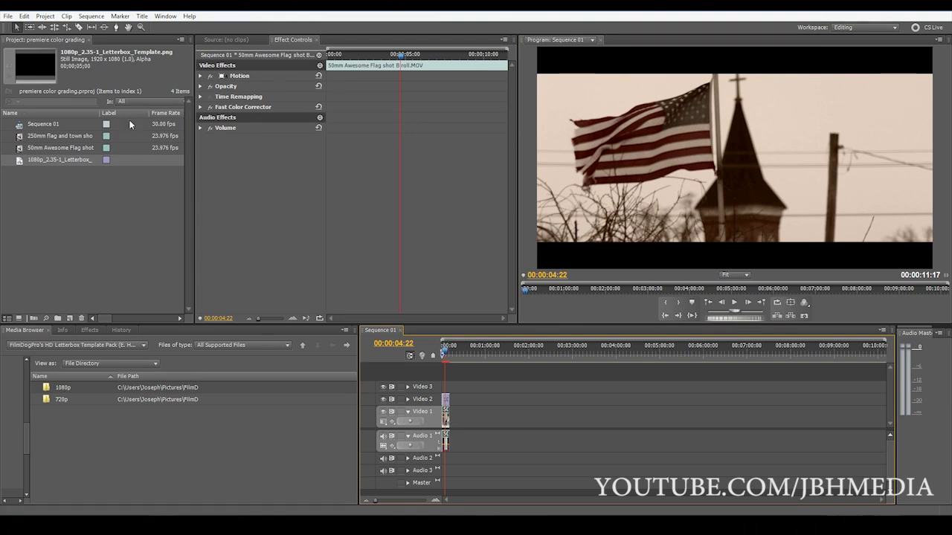
click(209, 107)
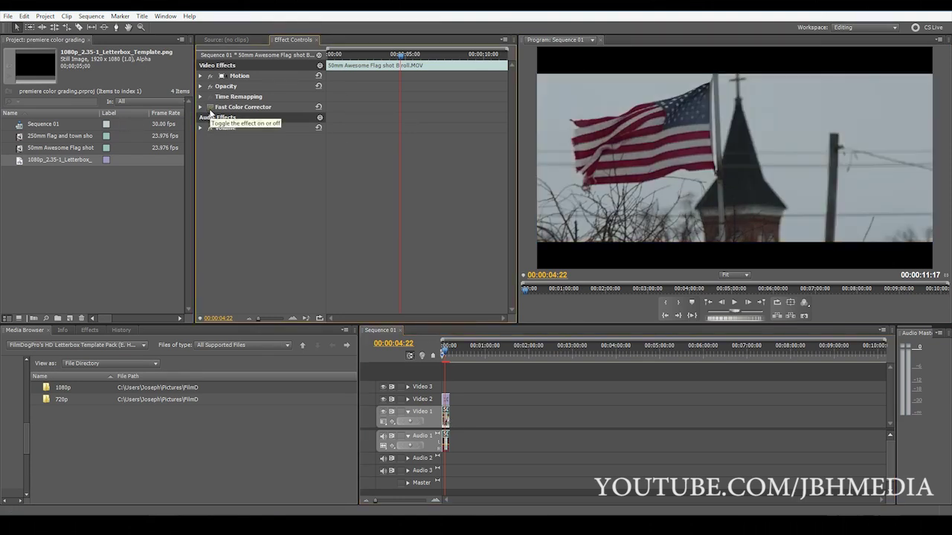
click(209, 108)
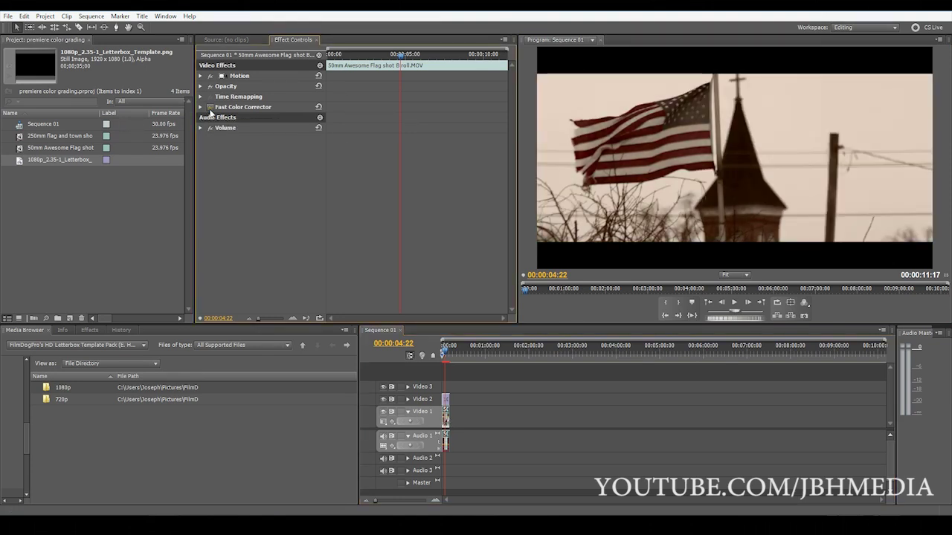
click(382, 403)
click(382, 403)
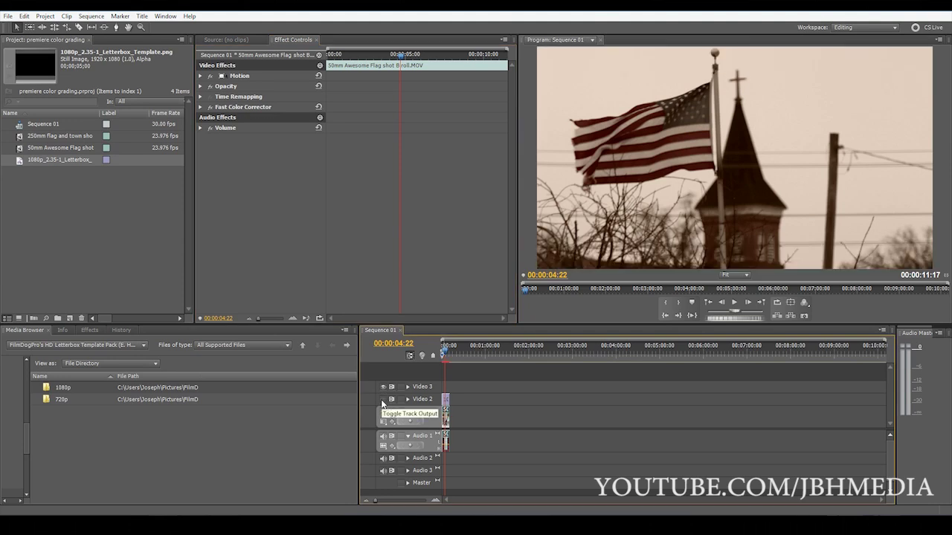